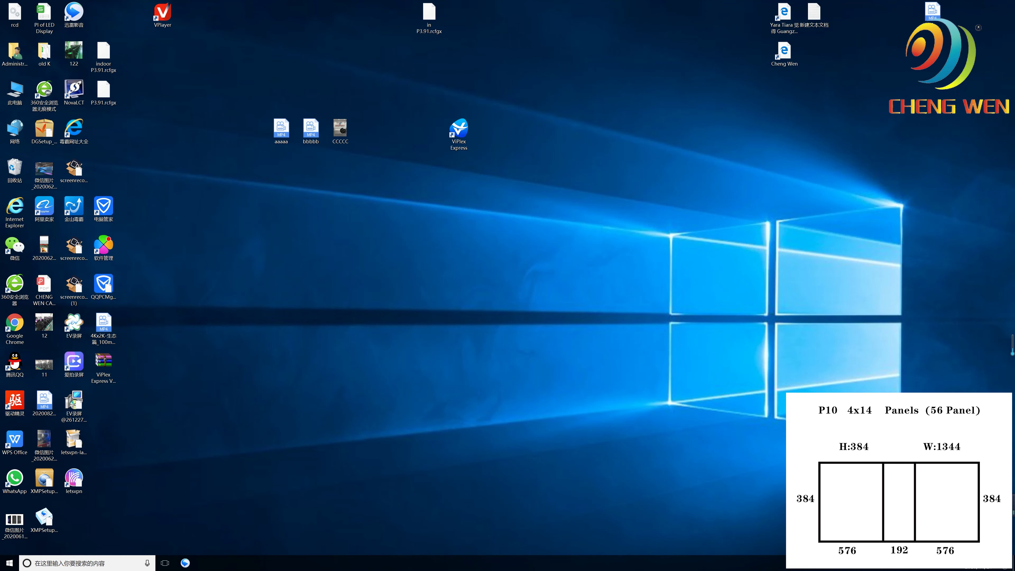
Step: Launch ViPlex Express and create a new solution of the Regular Screen type
click(465, 136)
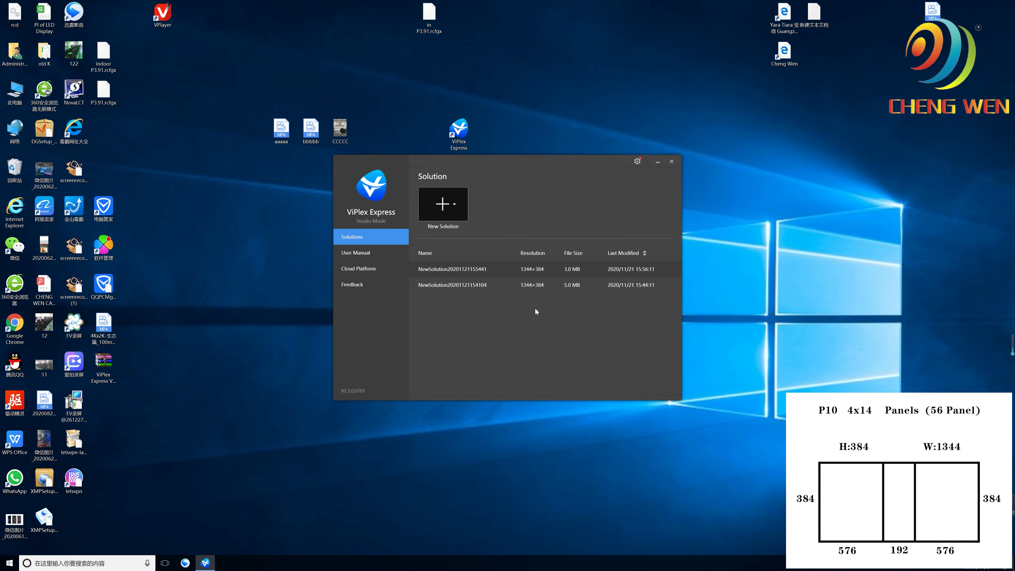
click(451, 227)
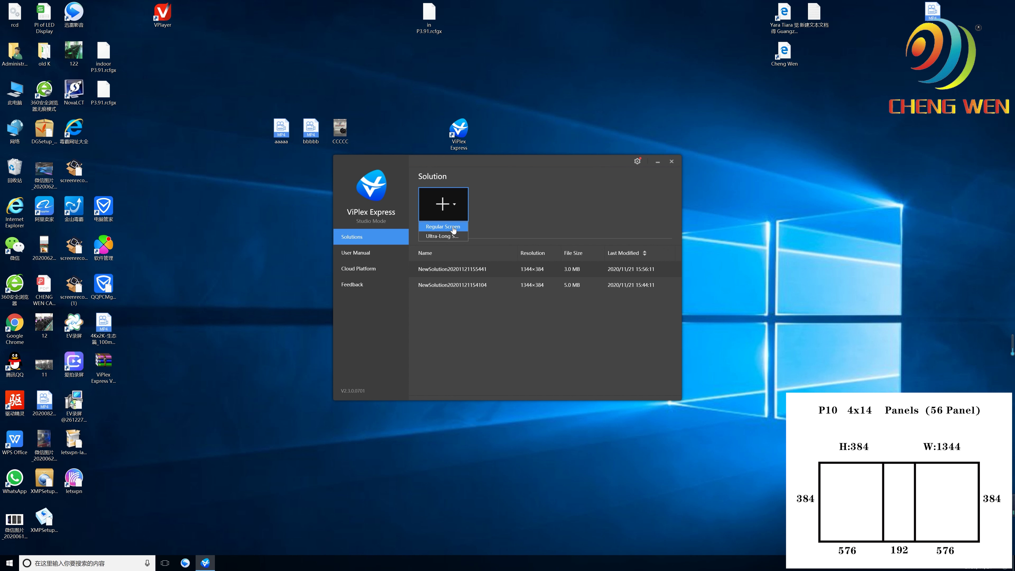
click(453, 227)
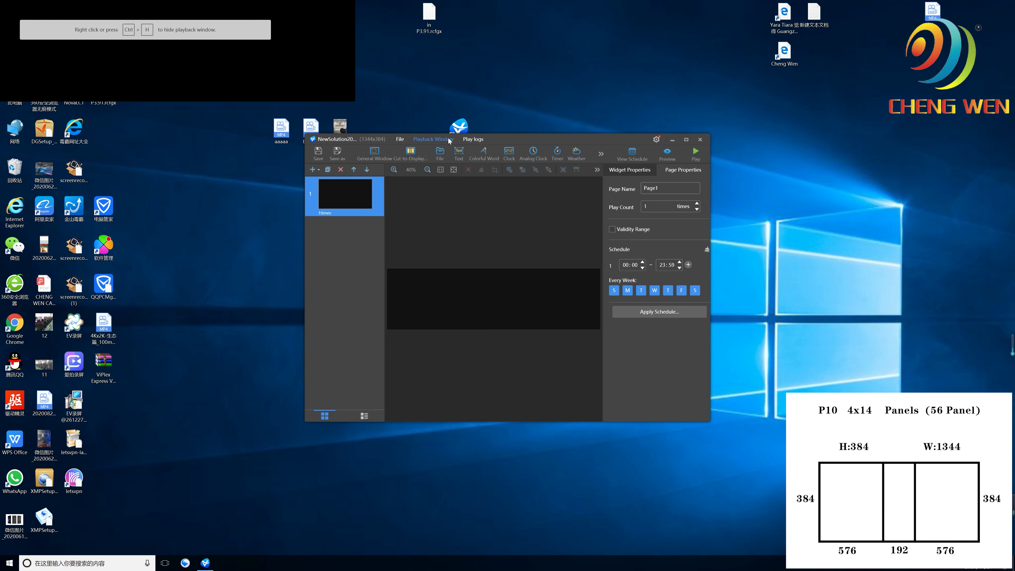
Step: Open the playback window settings and accept a 1344 × 384 window at X 0, Y 0, always on top
click(447, 139)
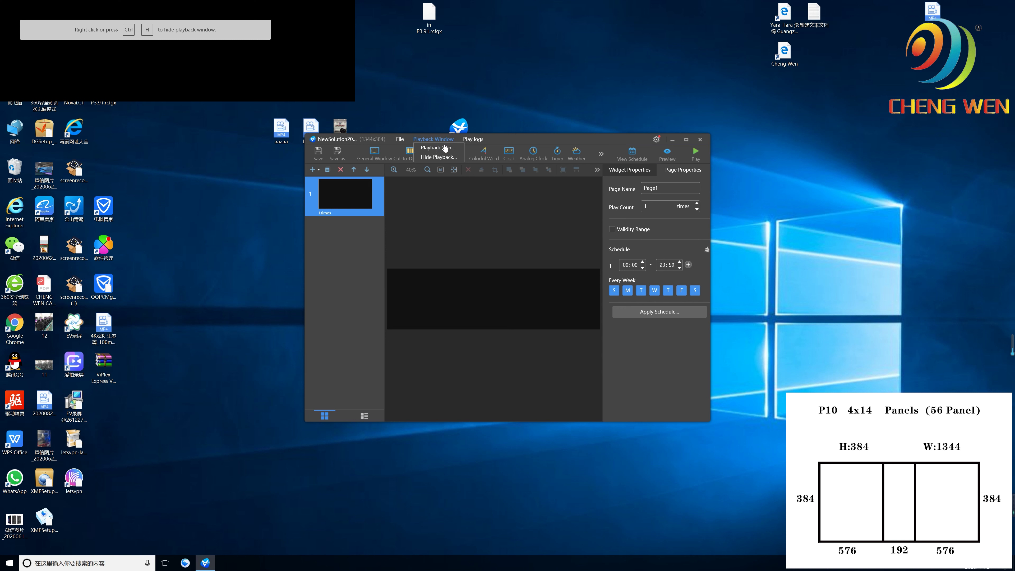
click(442, 147)
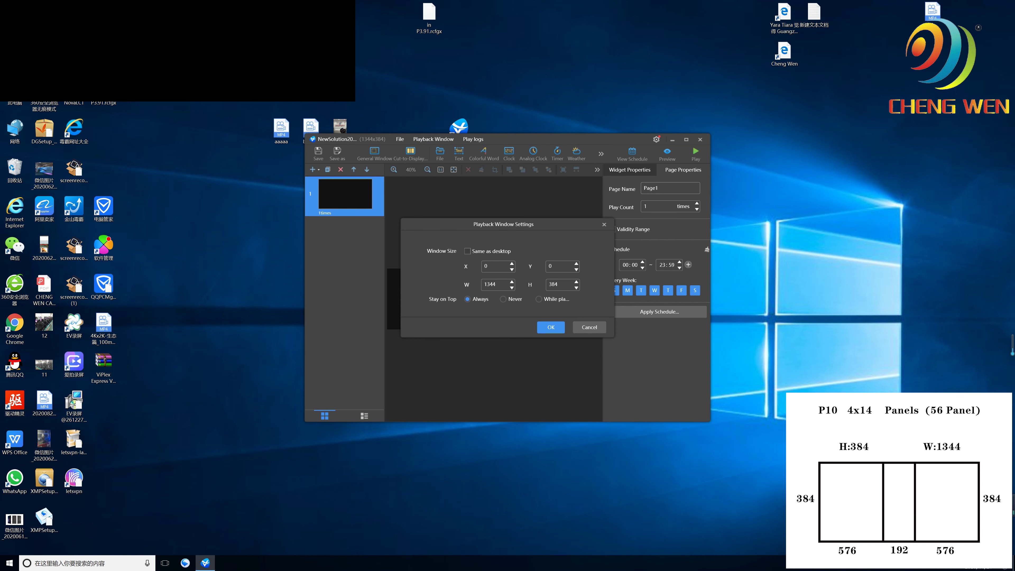
click(550, 327)
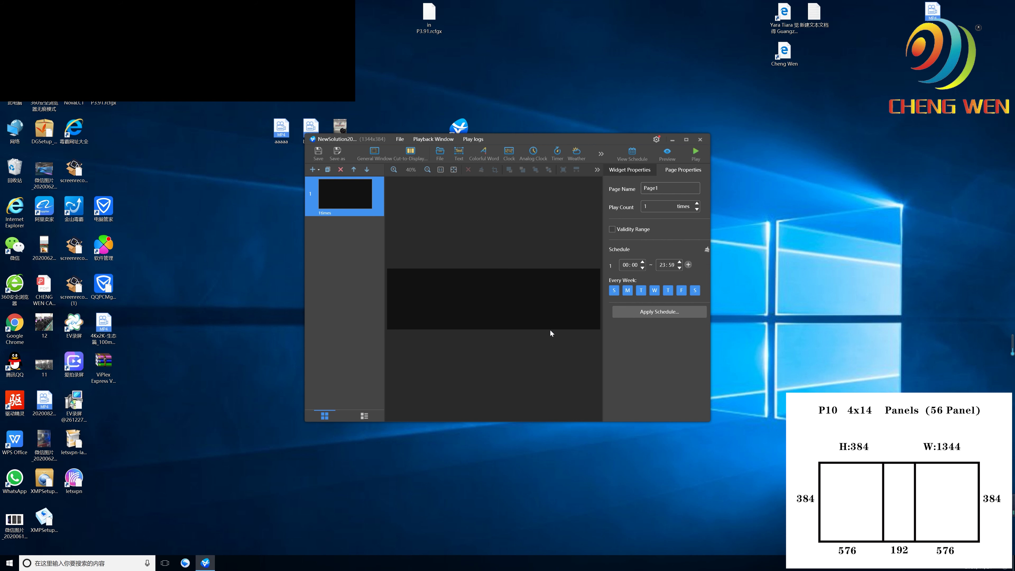
Step: Add the aaaaa video to Page1 and move it to the page's upper-left corner at X 0, Y 0
click(441, 159)
click(460, 281)
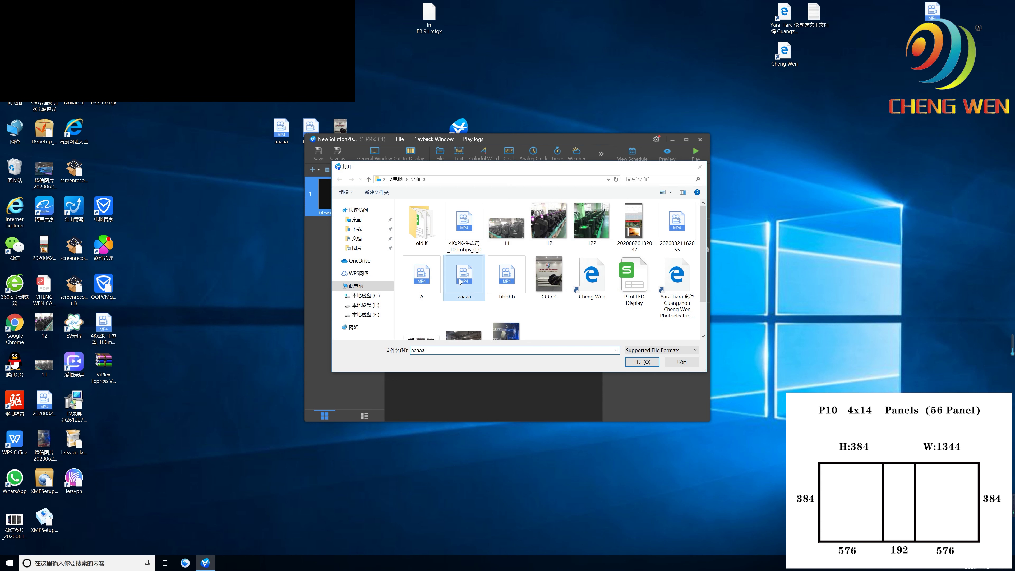
double_click(459, 281)
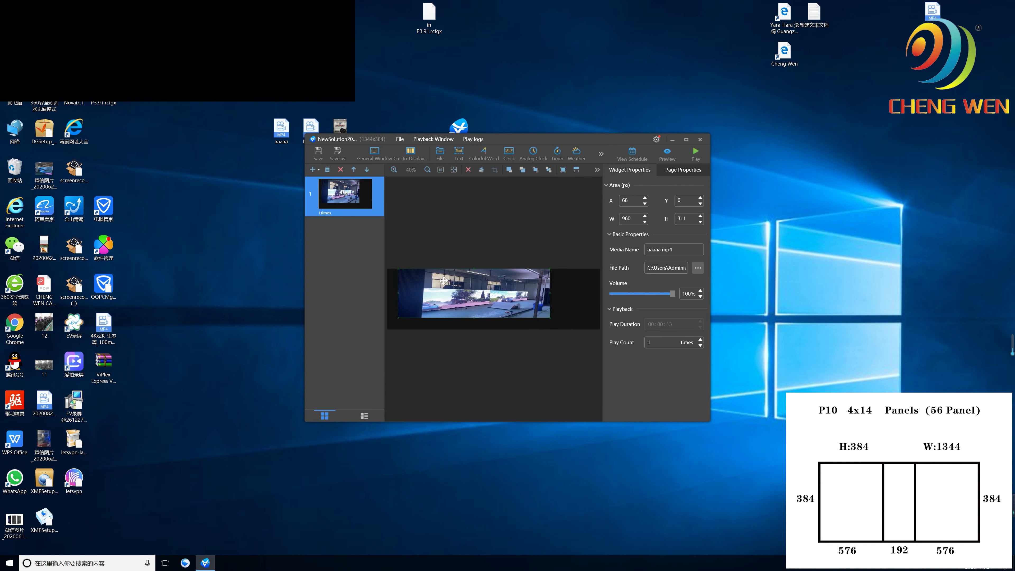
drag(444, 281, 431, 279)
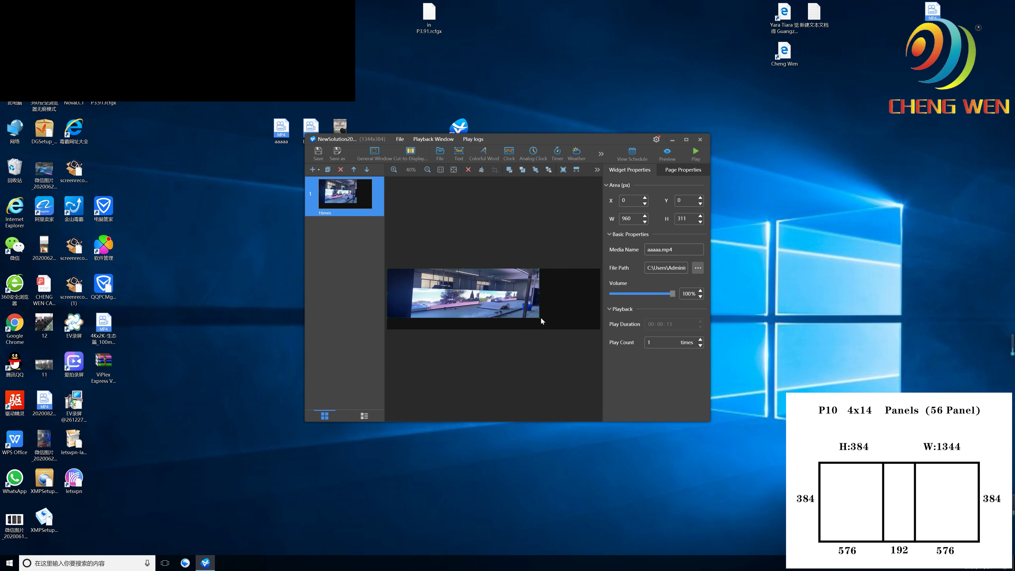
Step: Resize the aaaaa video to the full page height of 384 and set its width to 576
drag(539, 318, 498, 337)
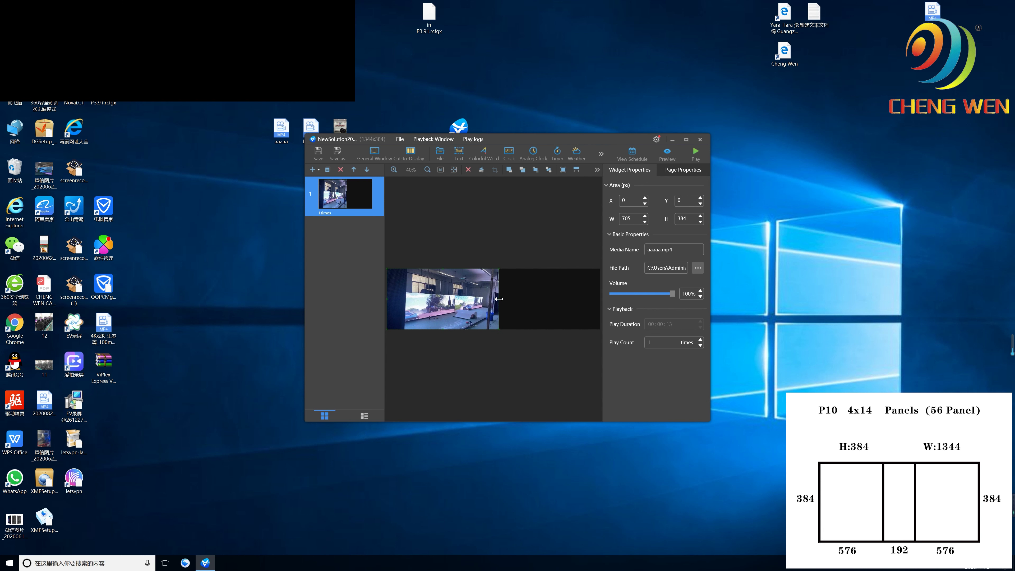
drag(499, 298, 491, 298)
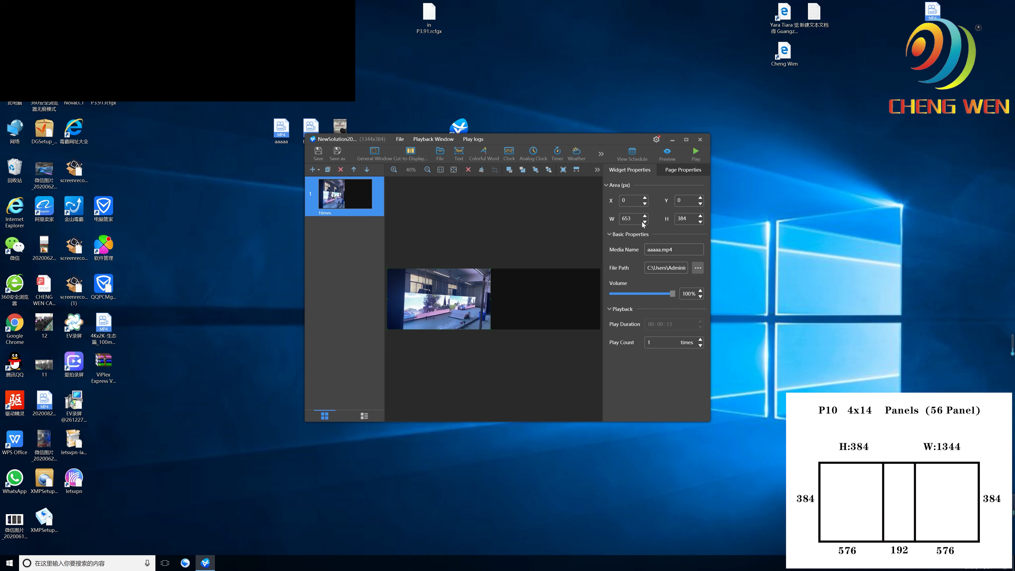
double_click(629, 222)
text(576)
key(Return)
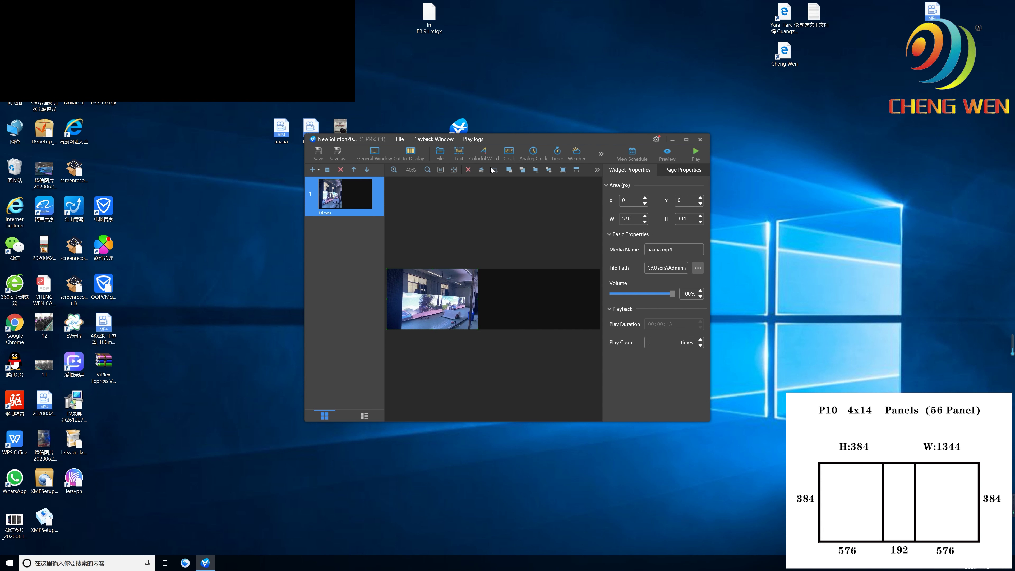
Step: Add the CCCCC image and fit it beside the aaaaa video at X 576, Y 0, about 198 wide and 379 high
click(440, 154)
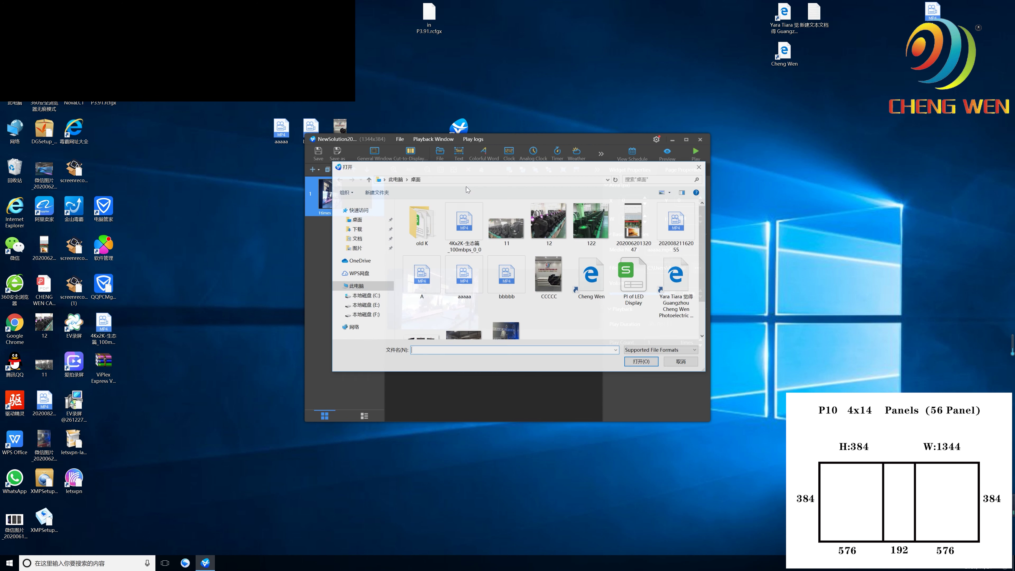
double_click(546, 272)
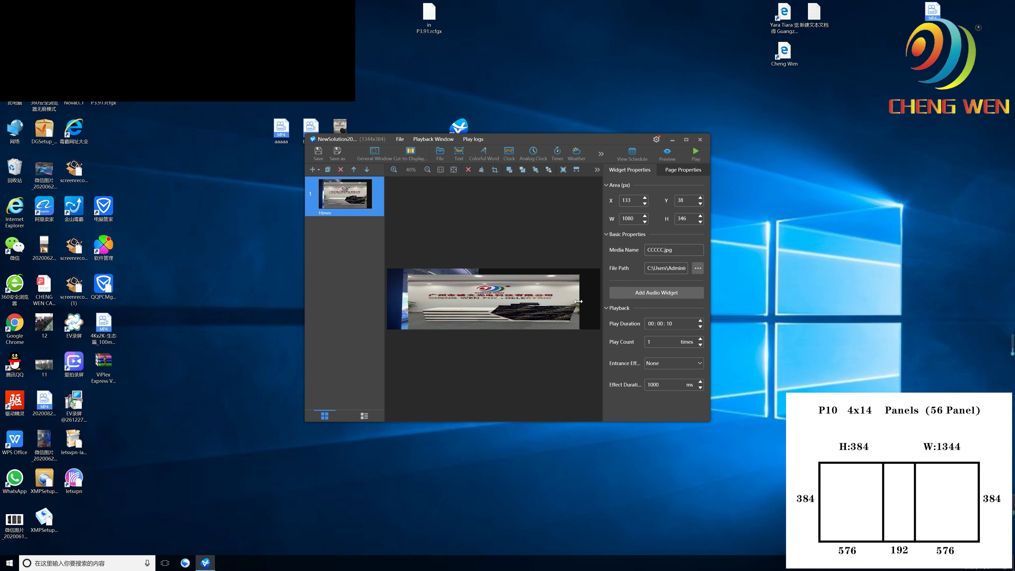
drag(579, 301, 489, 307)
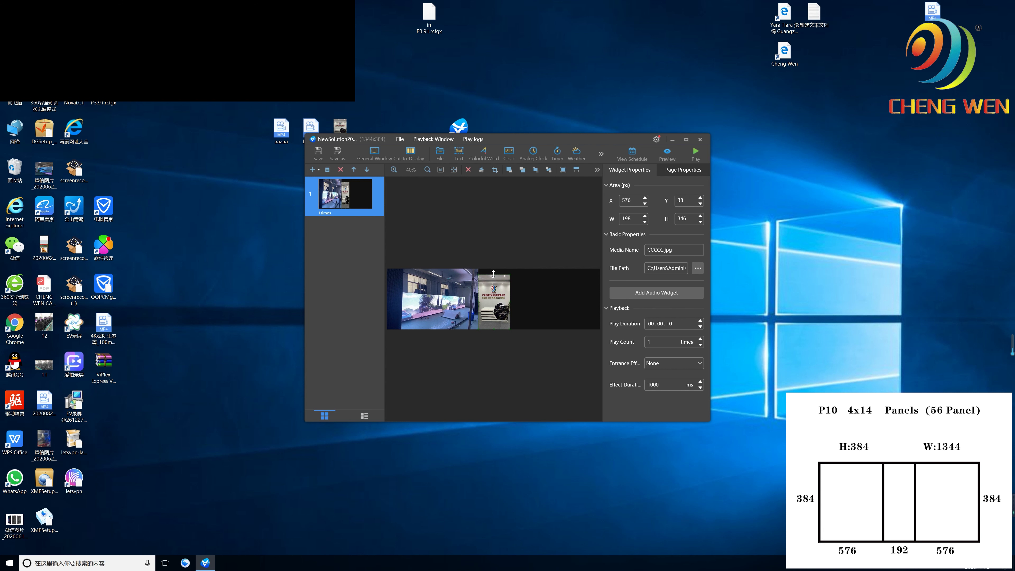
drag(493, 273, 491, 255)
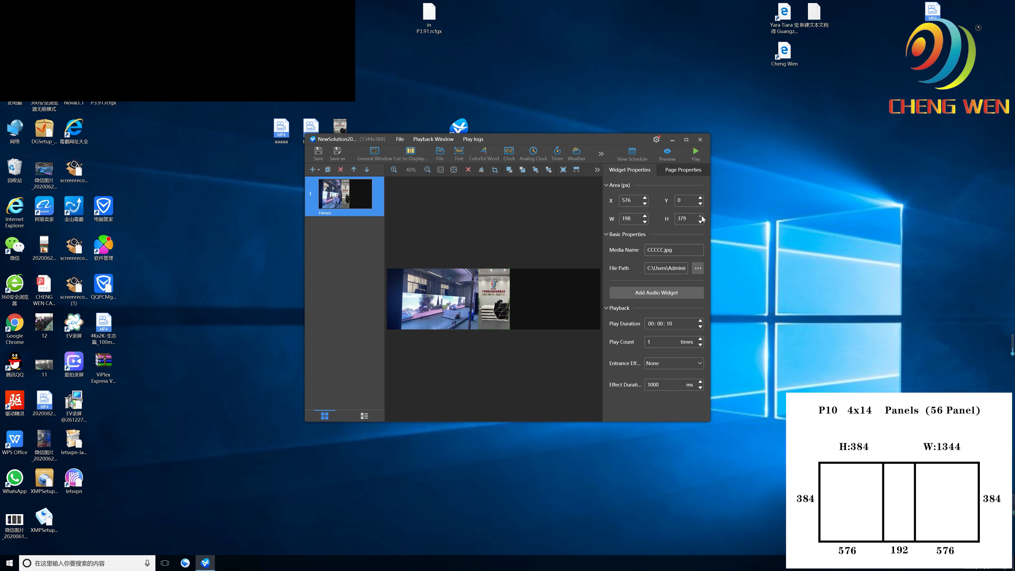
drag(487, 310, 488, 310)
Step: Set the CCCCC image's height to 384 and its width to 192, and check the area values of the placed media
click(700, 217)
click(700, 217)
click(700, 217)
click(700, 217)
click(701, 217)
click(645, 222)
click(644, 222)
click(645, 222)
click(644, 222)
click(644, 222)
click(530, 300)
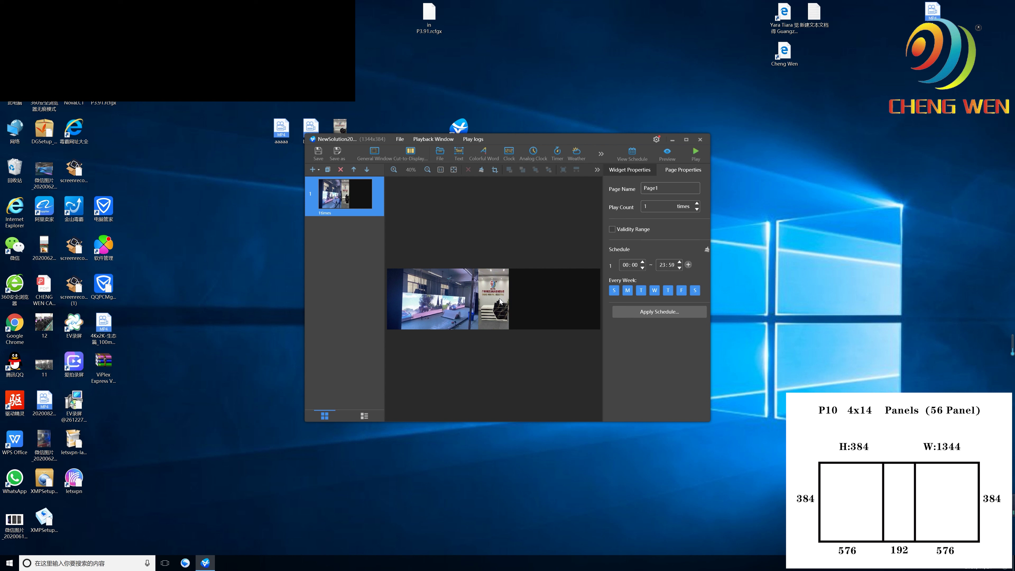
click(499, 299)
click(453, 304)
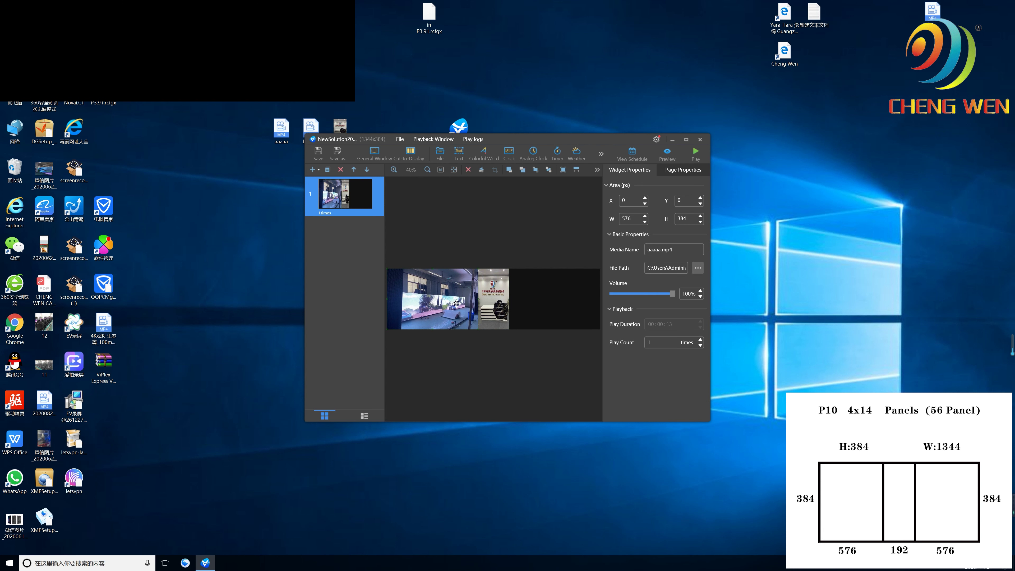
click(530, 270)
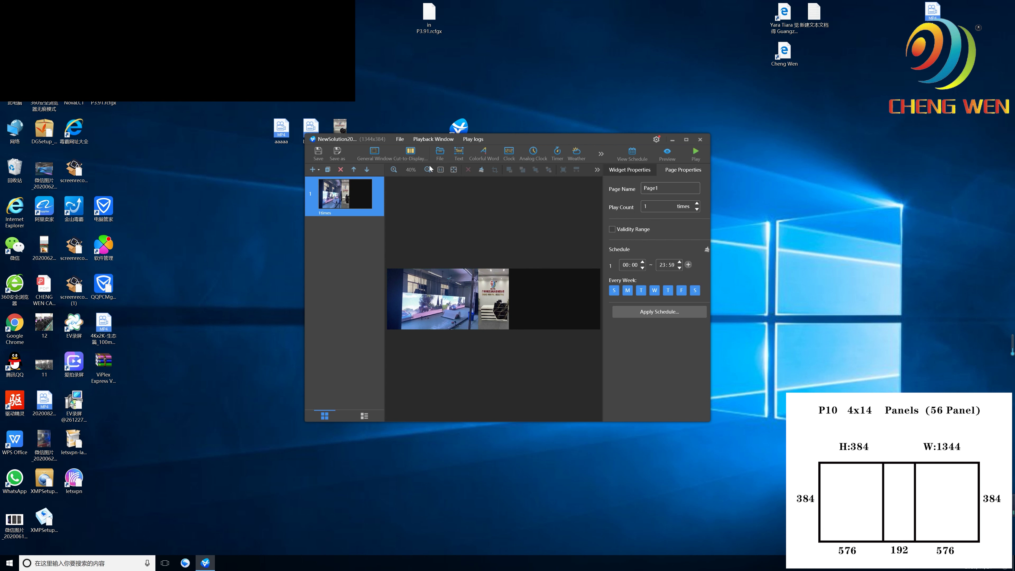
Step: Add the bbbbb video and fit it into the empty area beside the CCCCC image at X 768, 576 wide
click(440, 154)
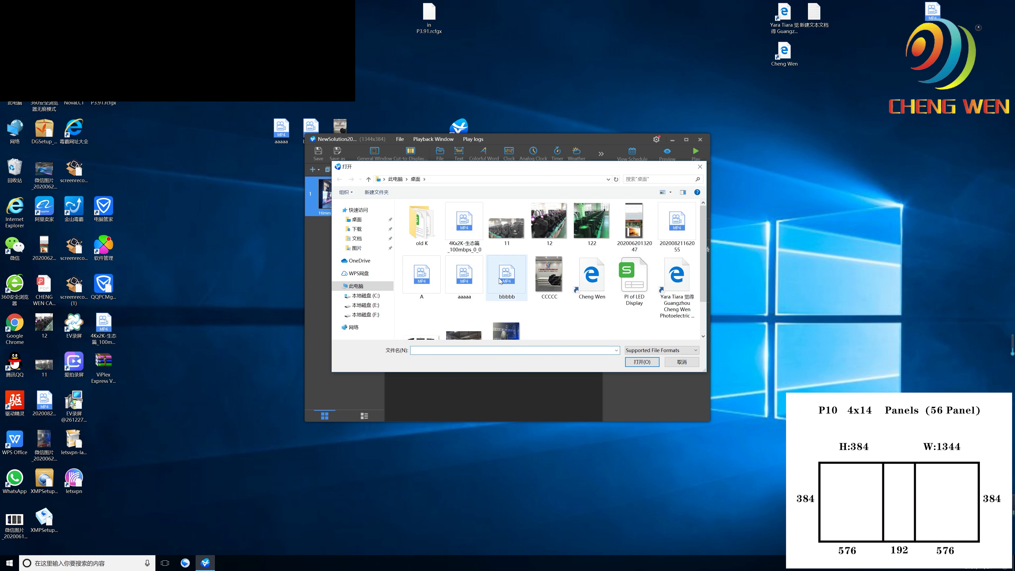
double_click(507, 278)
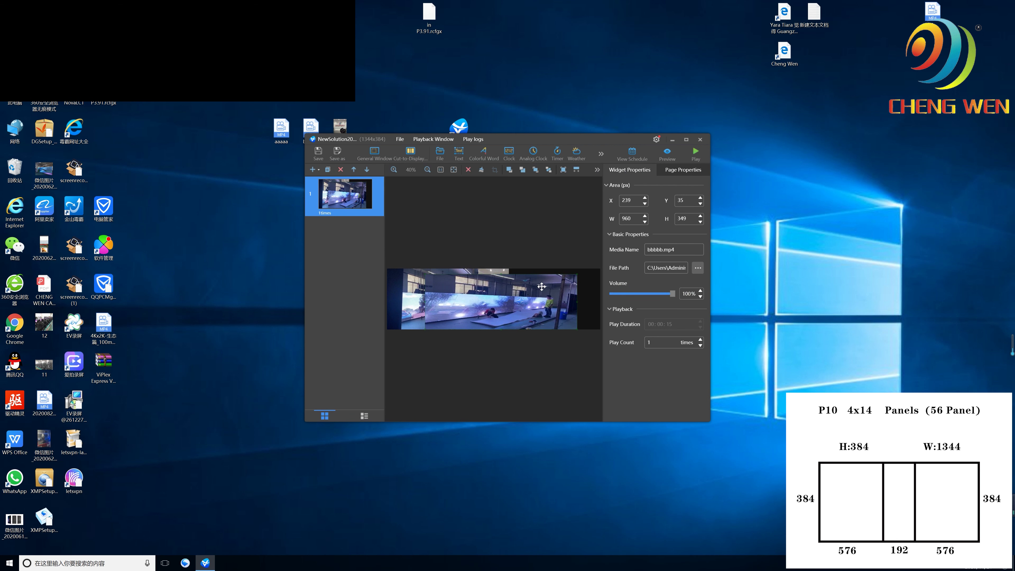
drag(539, 284, 601, 305)
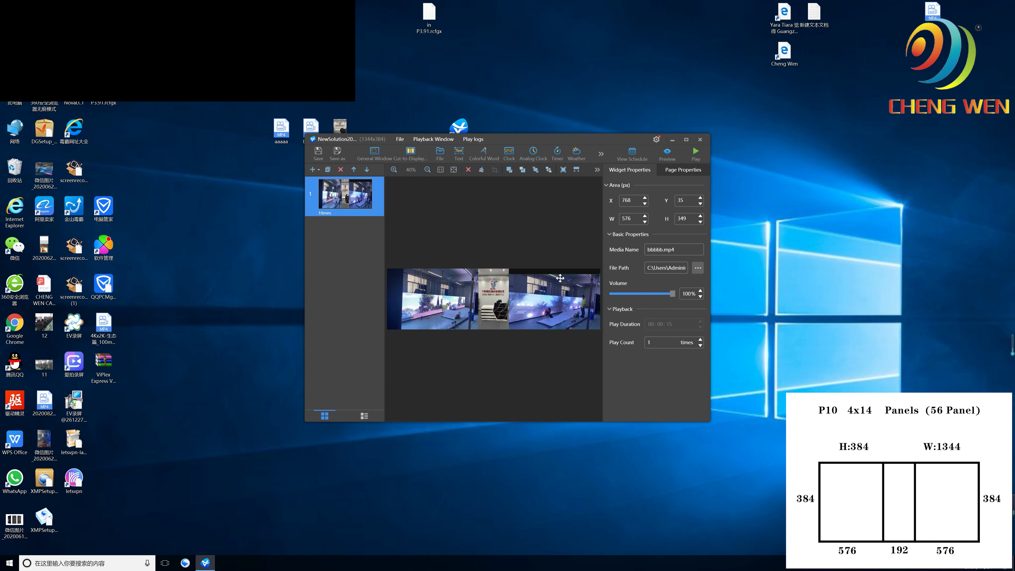
Step: Extend the bbbbb video to the page's top edge with a height of 384, and start playing the solution
drag(555, 274, 553, 256)
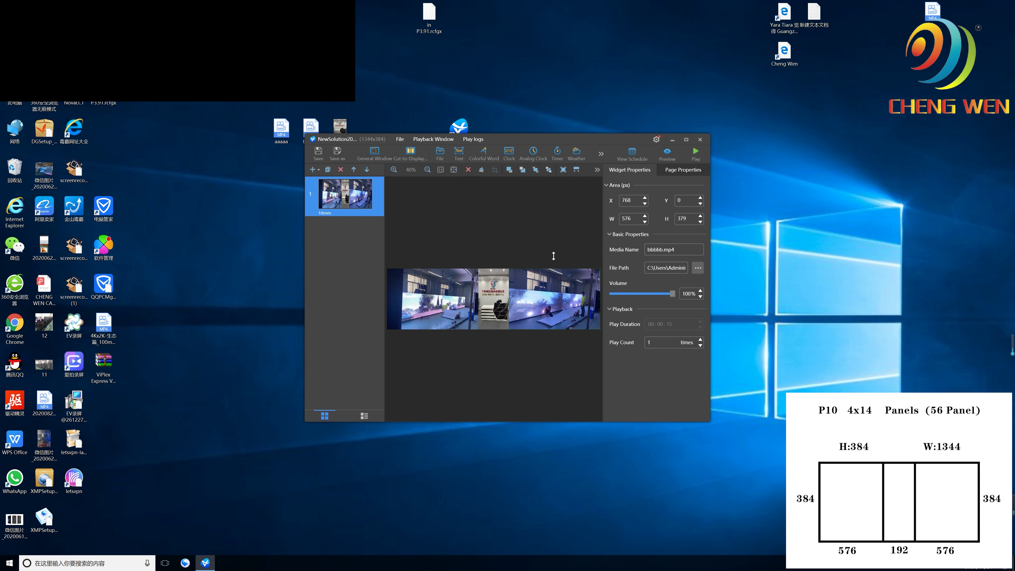
click(700, 217)
click(700, 216)
click(695, 154)
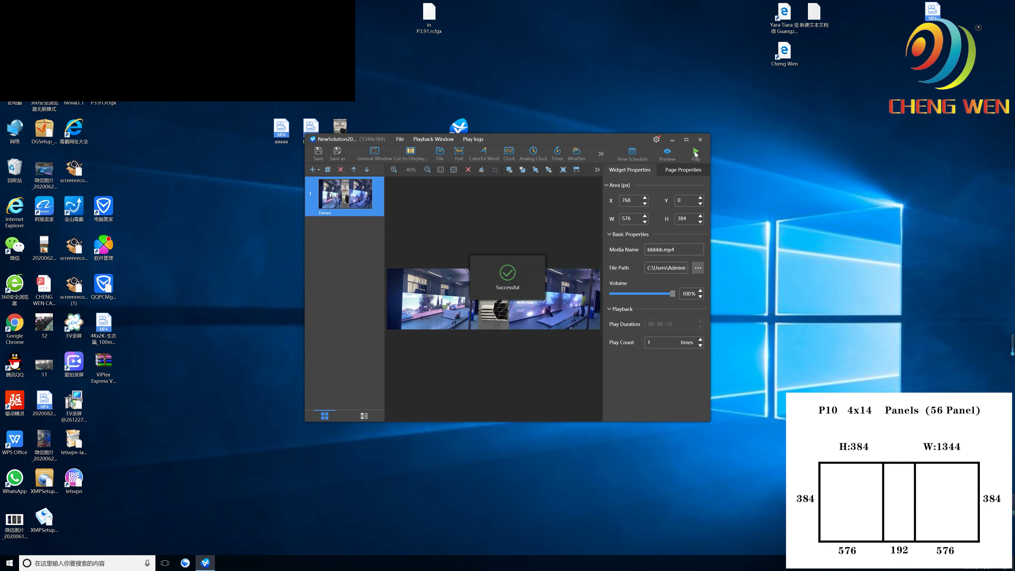